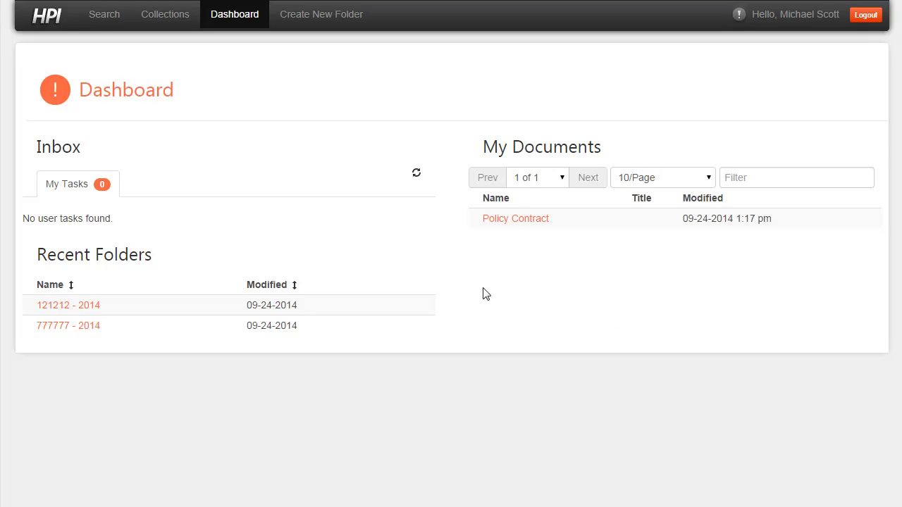
# Step: Open the Policy Contract from the Contracts folder of folder 121212 - 2014
pyautogui.click(73, 308)
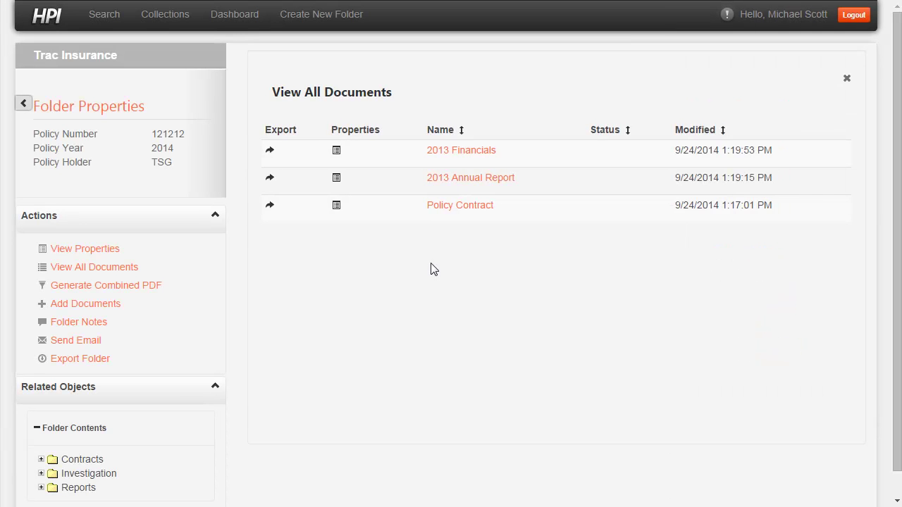
pyautogui.click(69, 223)
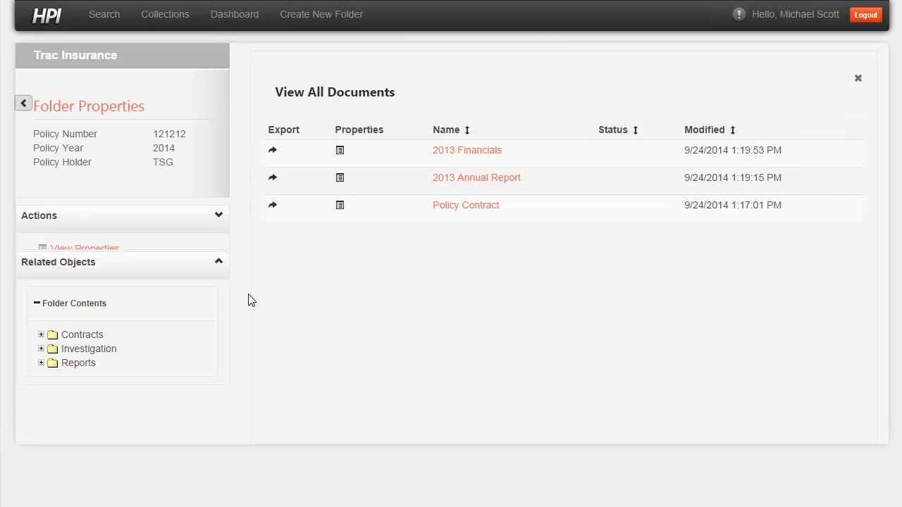
pyautogui.click(41, 318)
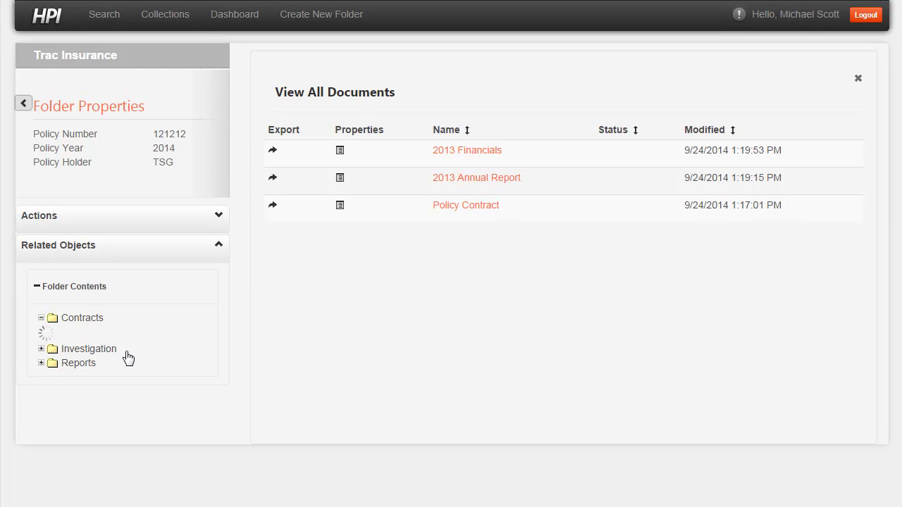
pyautogui.click(82, 338)
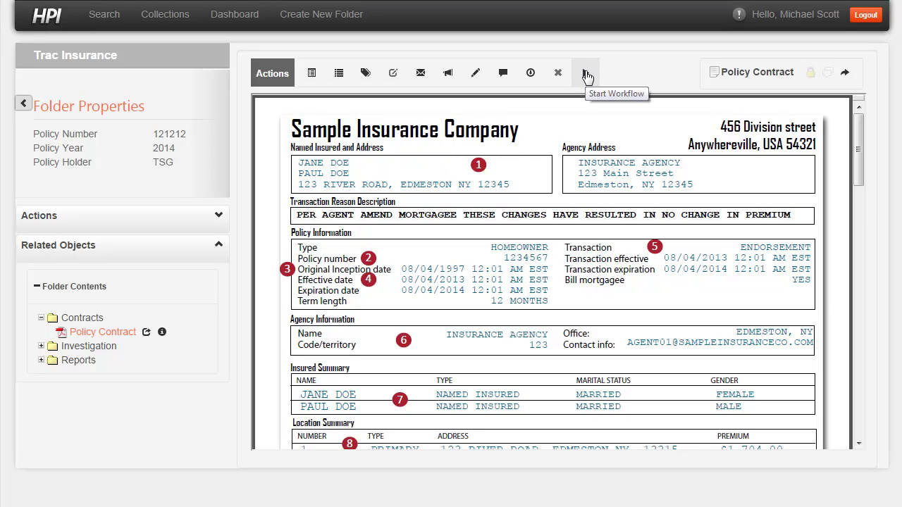
# Step: Begin a workflow on the Policy Contract using the HPI Simple Workflow template
pyautogui.click(586, 74)
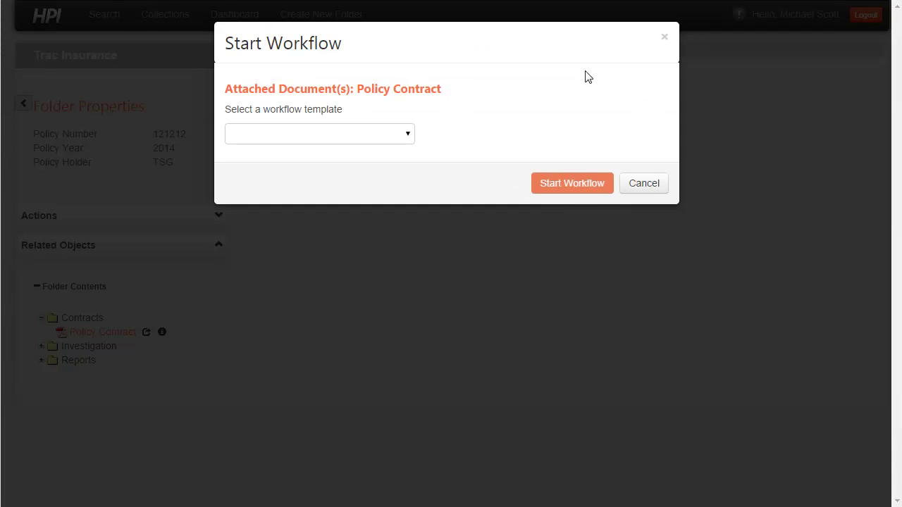
pyautogui.click(311, 140)
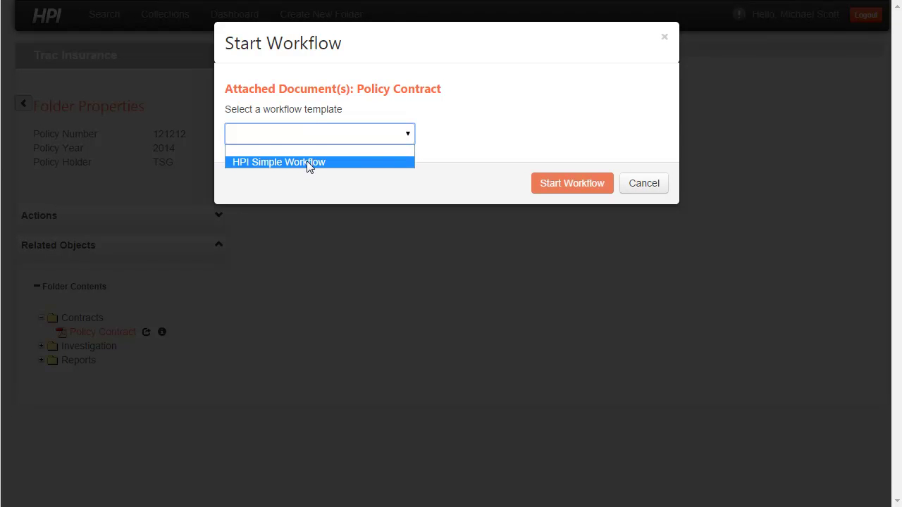
pyautogui.click(308, 163)
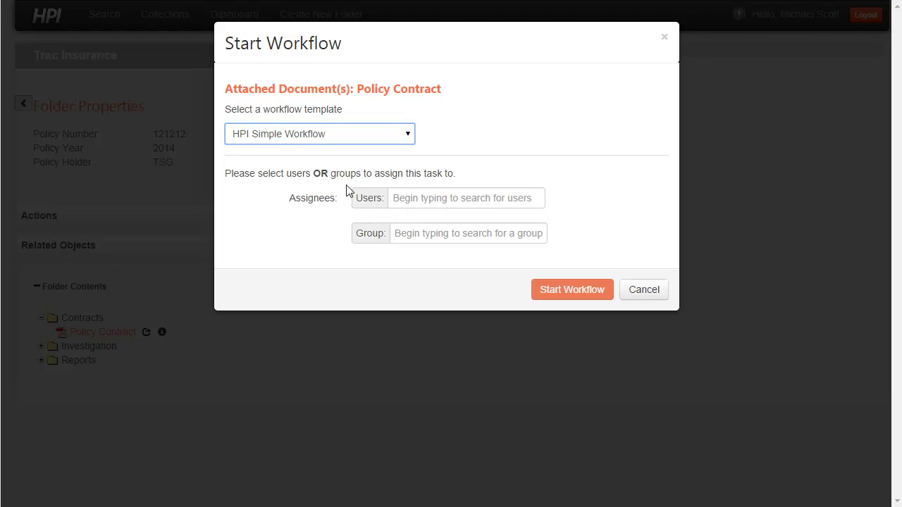
# Step: Add two reviewing users as assignees and launch the workflow
pyautogui.click(424, 202)
pyautogui.write('Dwi')
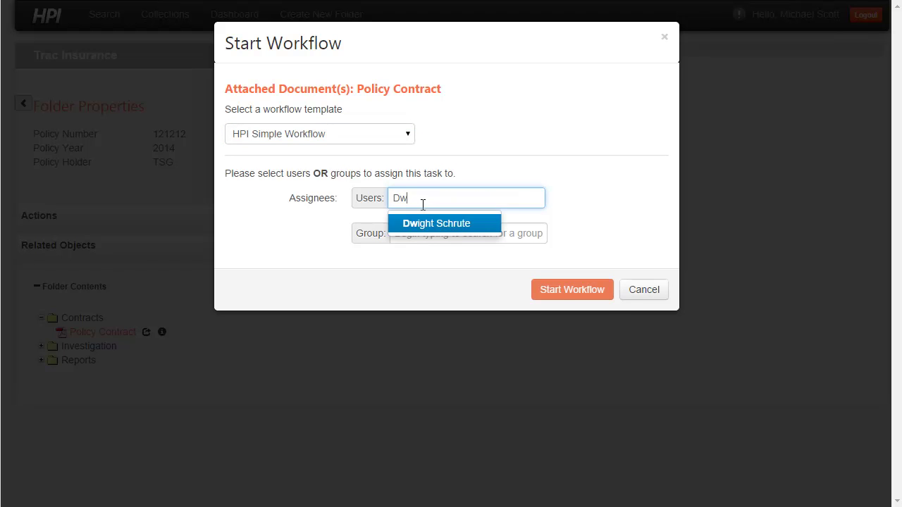
pyautogui.press('Return')
pyautogui.click(423, 205)
pyautogui.write('Ji')
pyautogui.press('Return')
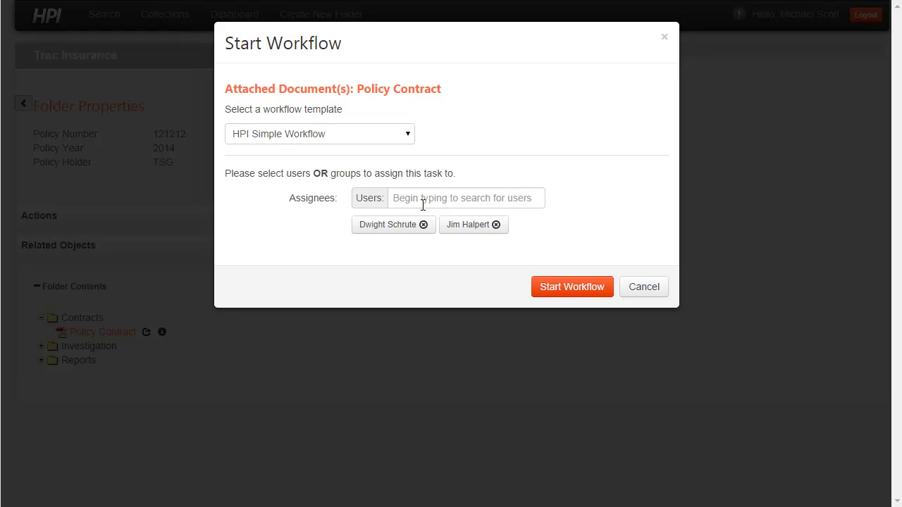
pyautogui.click(562, 289)
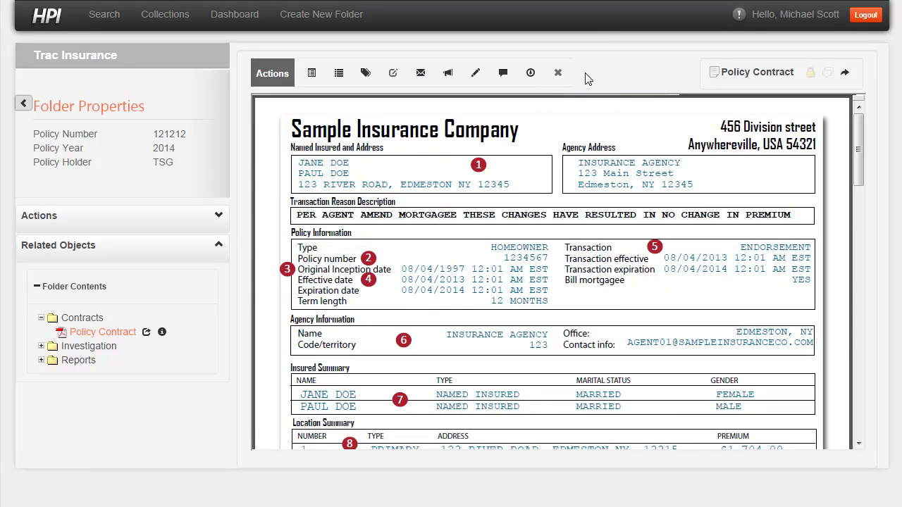
# Step: Log out, sign in with the first reviewer's username and password, and open their HPI User Review Task
pyautogui.click(852, 17)
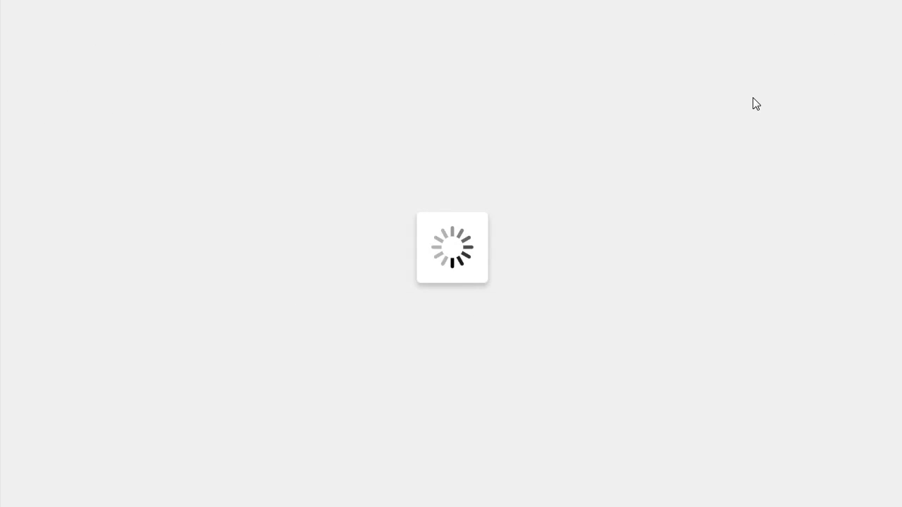
pyautogui.write('dschrub')
pyautogui.press('Tab')
pyautogui.write('••')
pyautogui.press('Return')
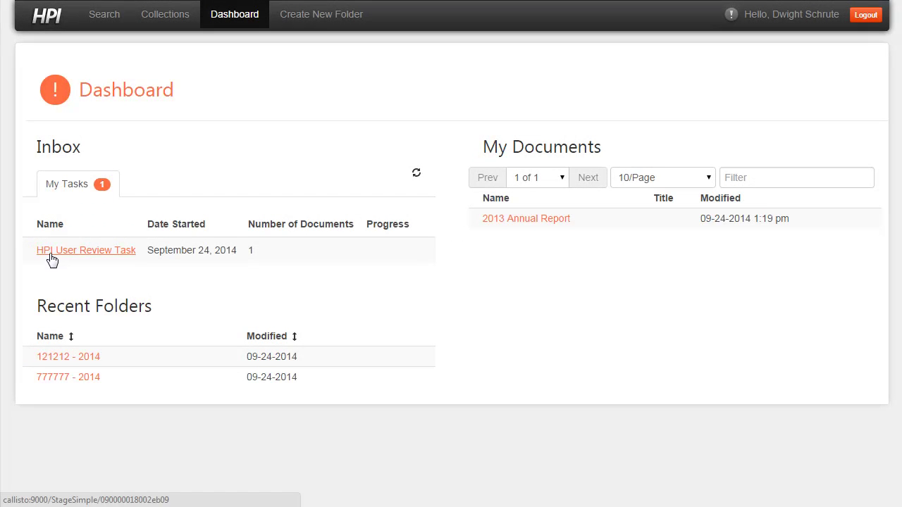
pyautogui.click(102, 259)
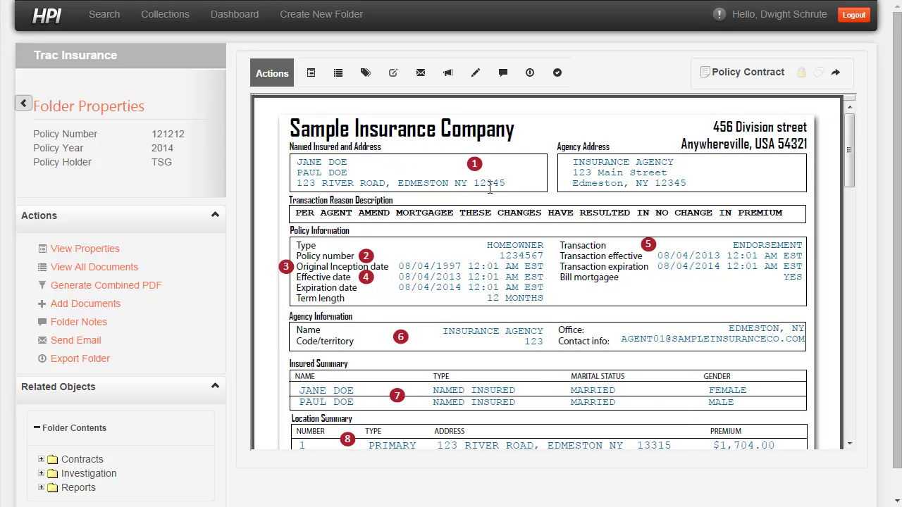
# Step: Fit the Policy Contract to width and add a 'Verify This address' sticky note by the Agency Address
pyautogui.click(503, 74)
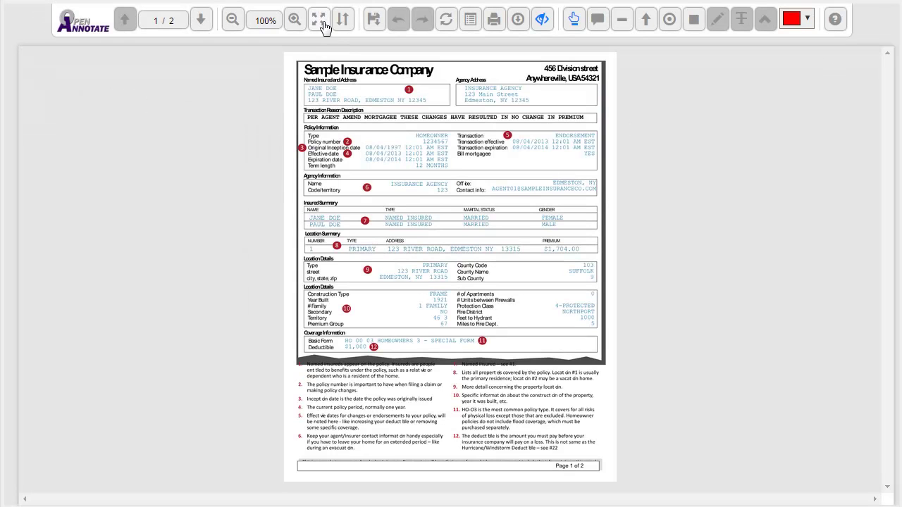
pyautogui.click(321, 22)
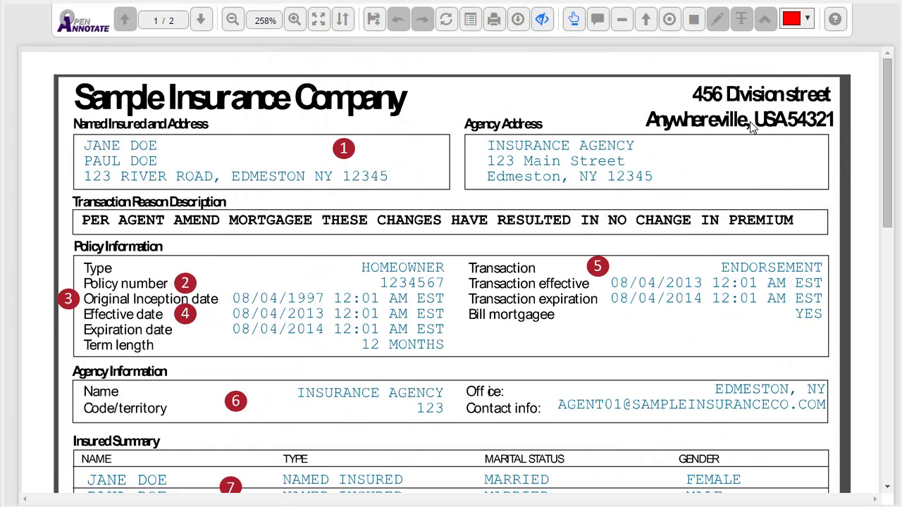
pyautogui.click(596, 20)
pyautogui.click(689, 151)
pyautogui.click(756, 219)
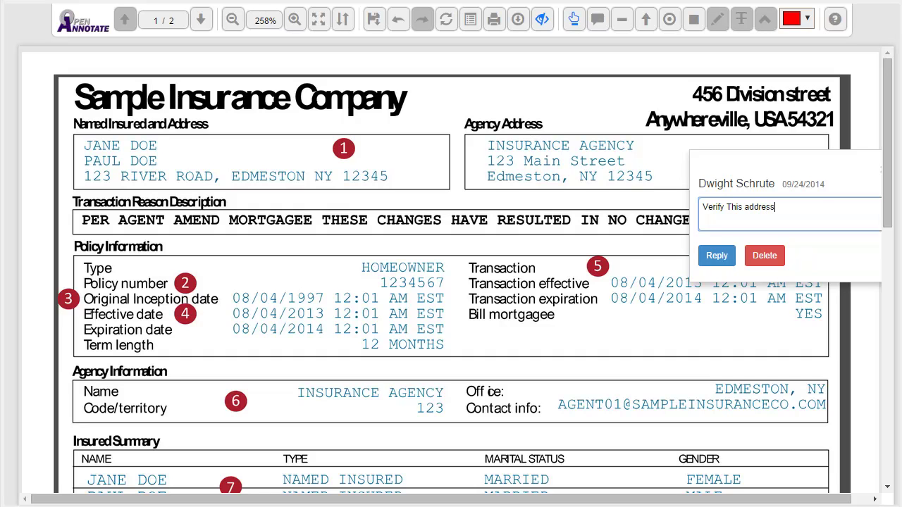
pyautogui.hscroll(1, 451, 279)
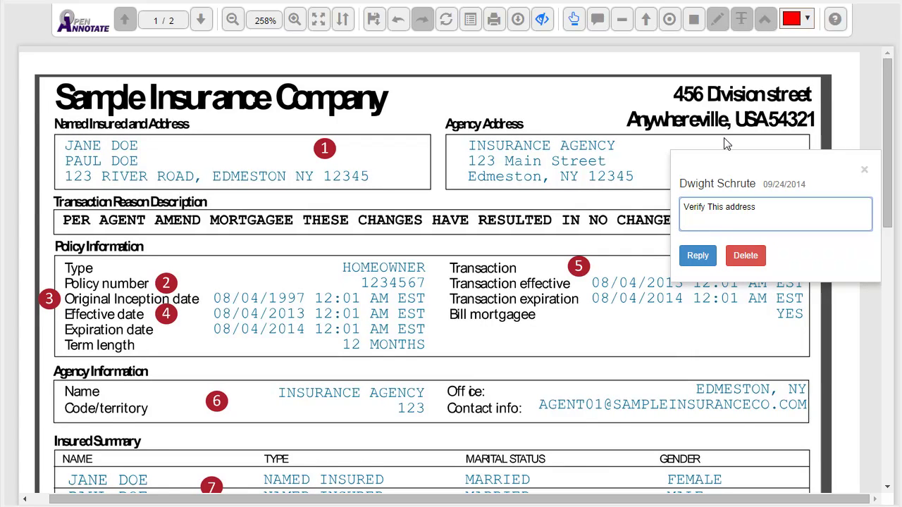
pyautogui.click(864, 170)
# Step: Save the annotations and confirm with OK in HPI's Annotate dialog
pyautogui.moveTo(664, 147)
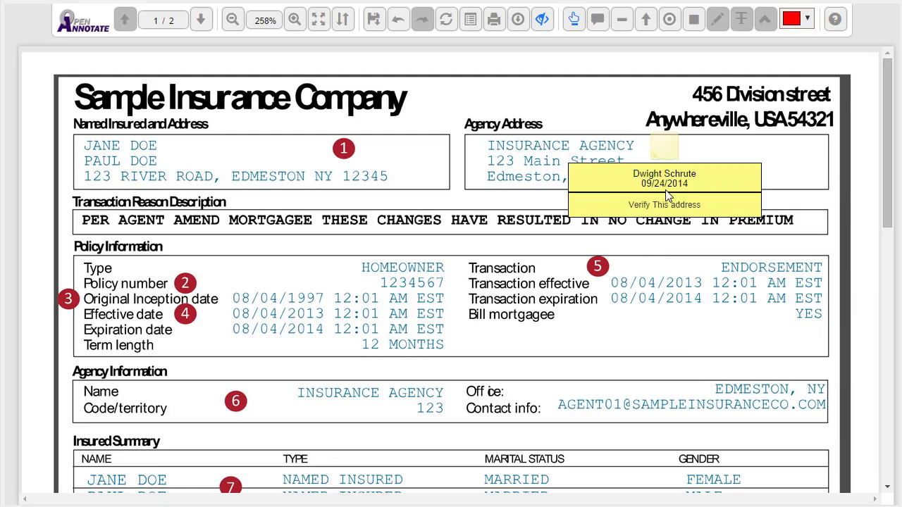
pyautogui.click(377, 23)
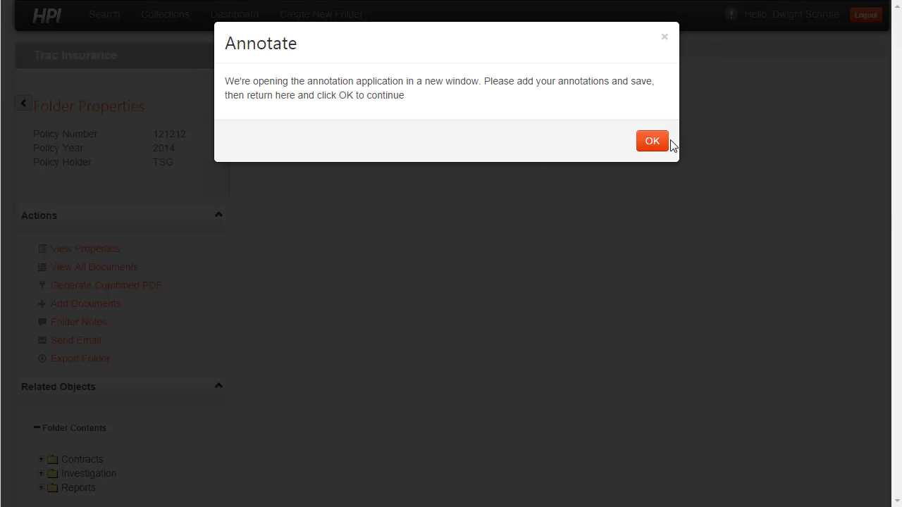
pyautogui.click(655, 143)
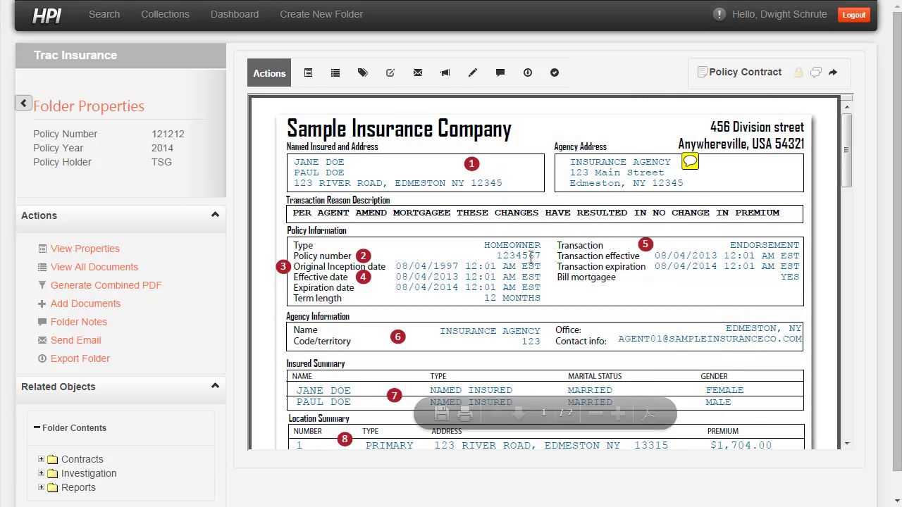
# Step: Submit the HPI User Review Task as completed, then return to the now-empty Dashboard
pyautogui.moveTo(697, 163)
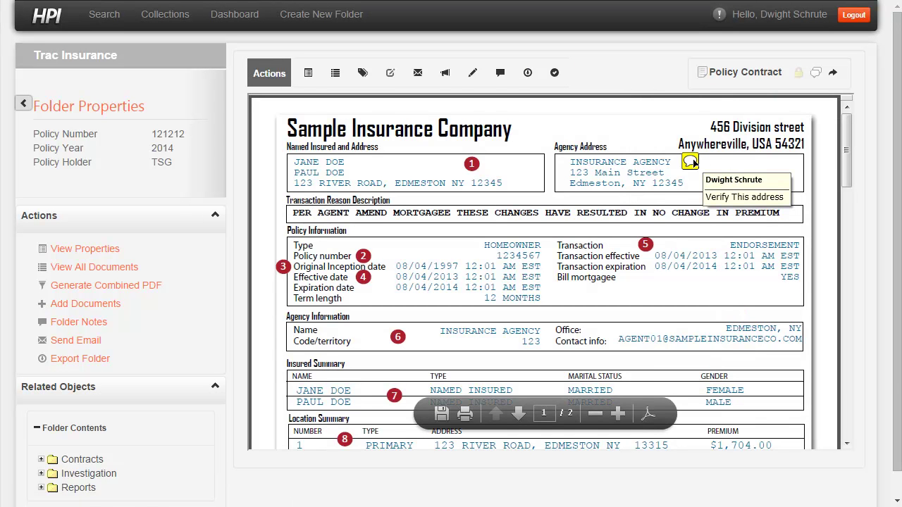
pyautogui.click(555, 73)
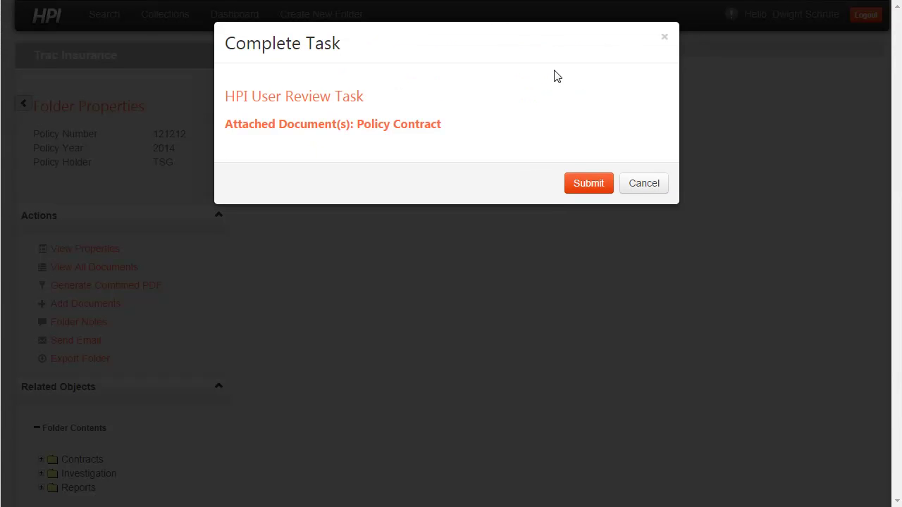
pyautogui.click(589, 184)
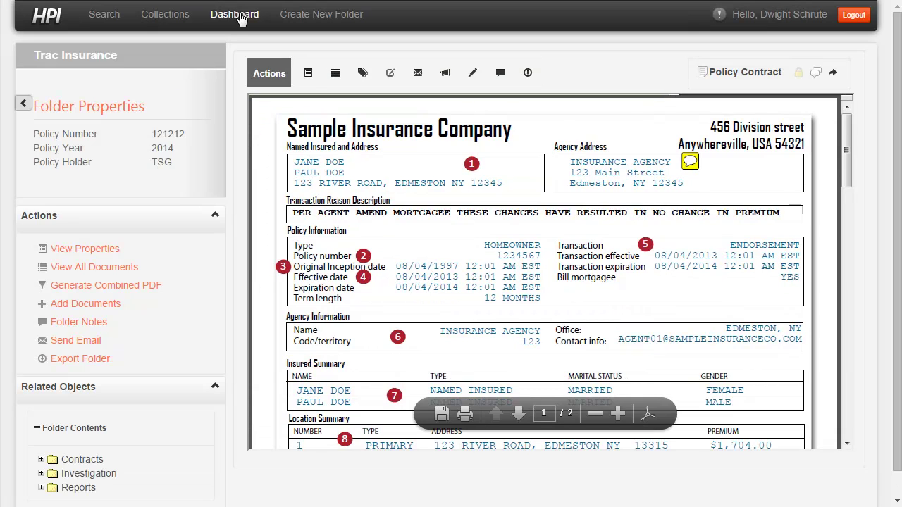
pyautogui.click(226, 19)
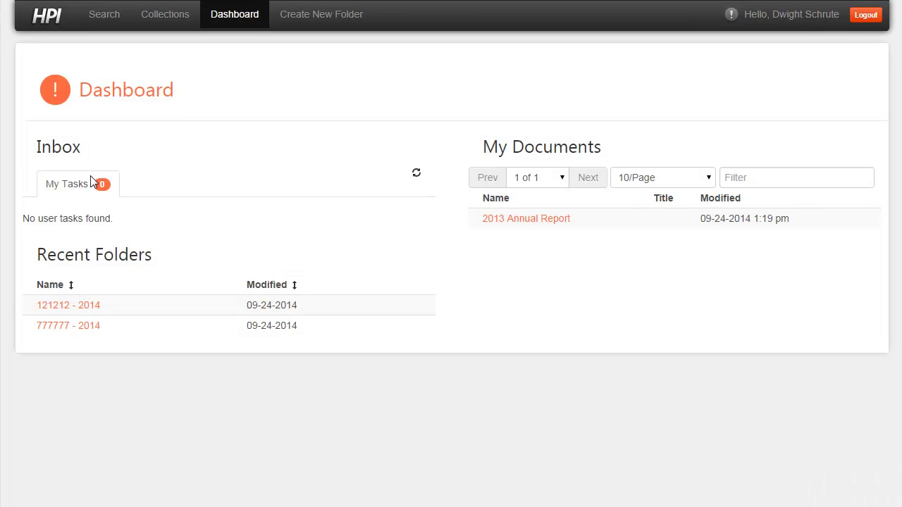
# Step: Log out, sign in with the second reviewer's username and password, and open their HPI User Review Task
pyautogui.click(865, 15)
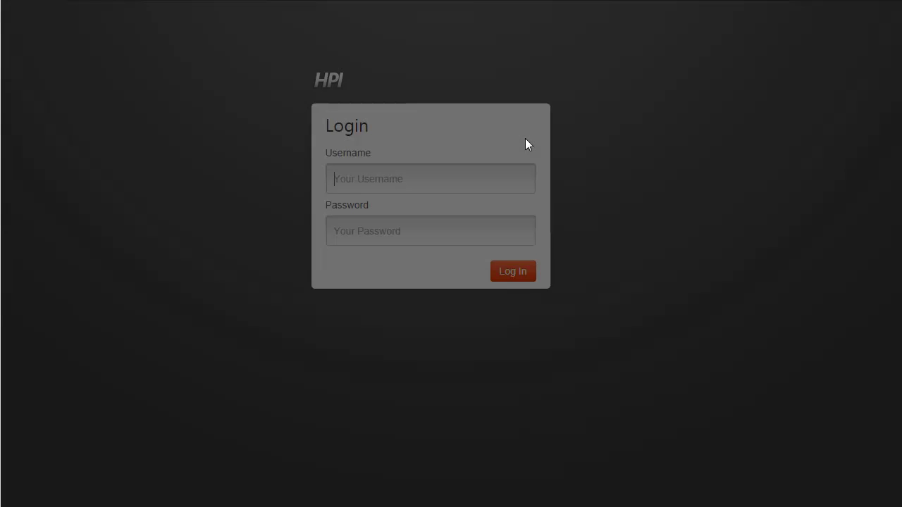
pyautogui.write('j')
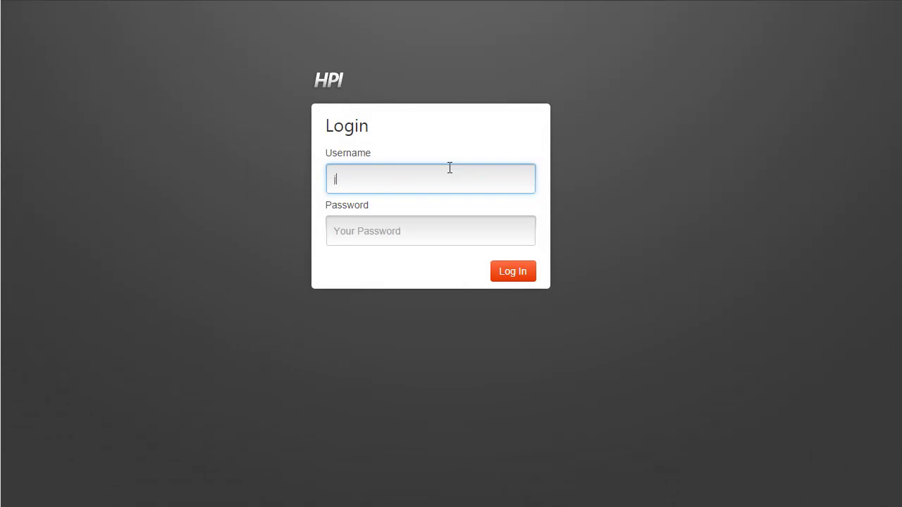
pyautogui.write('halpern')
pyautogui.press('Tab')
pyautogui.write('•••')
pyautogui.press('Return')
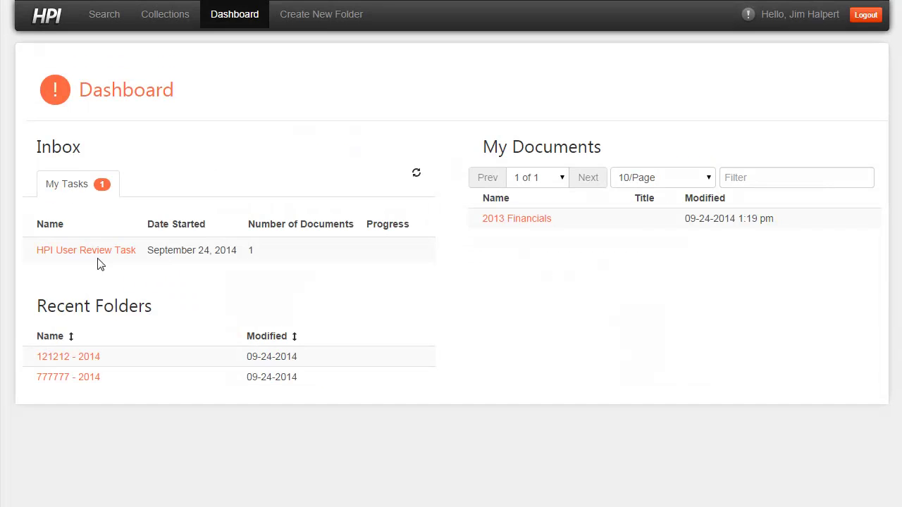
pyautogui.click(87, 252)
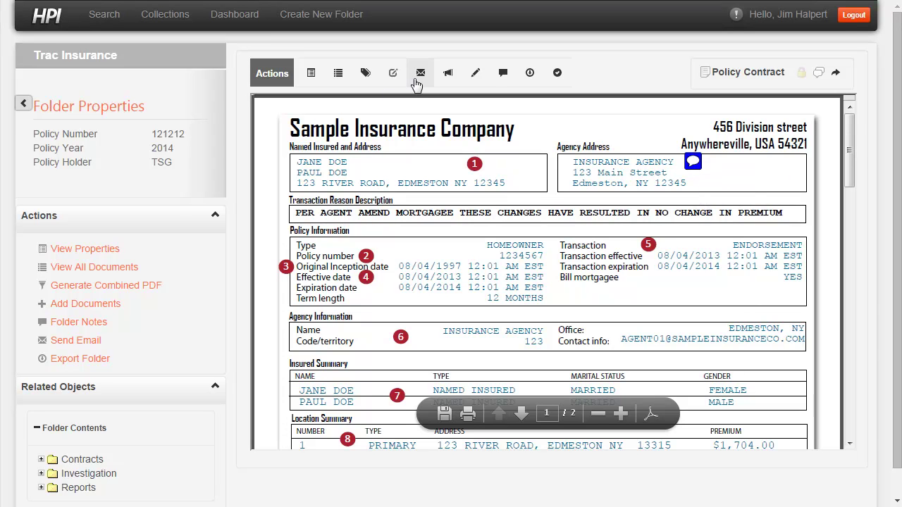
# Step: Fit the Policy Contract to width, draw a red arrow toward the Agency Address, and save
pyautogui.click(497, 78)
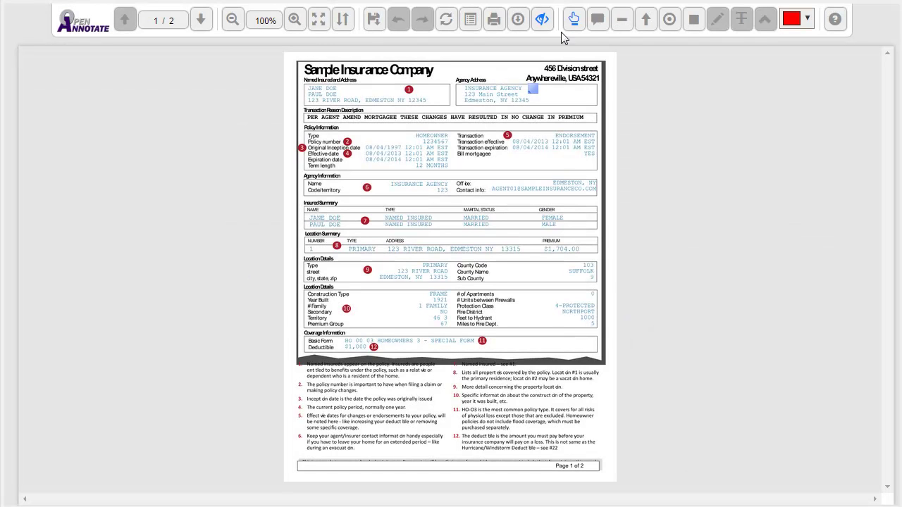
pyautogui.click(319, 25)
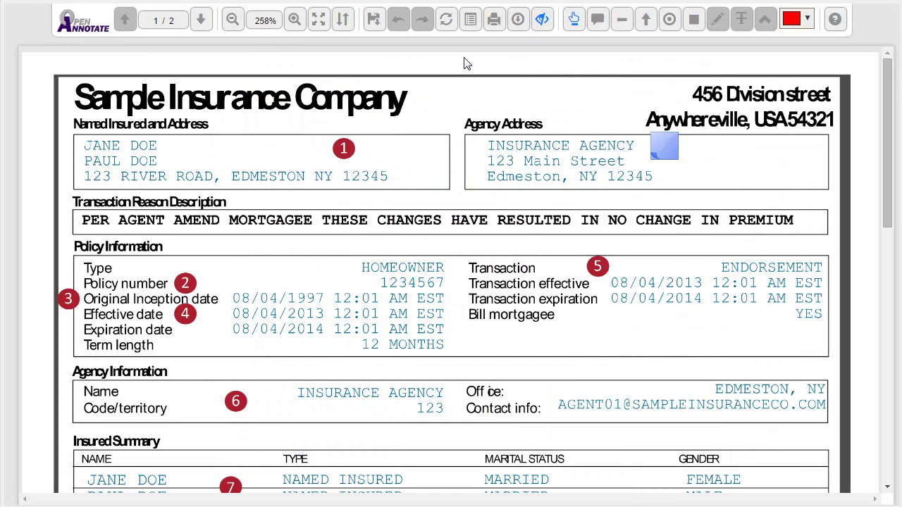
pyautogui.click(624, 22)
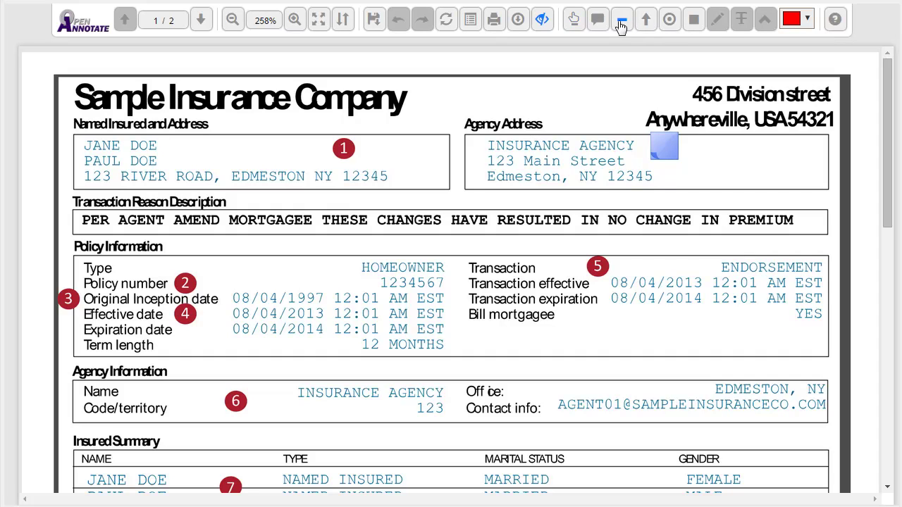
pyautogui.click(646, 28)
pyautogui.moveTo(401, 247); pyautogui.dragTo(484, 186)
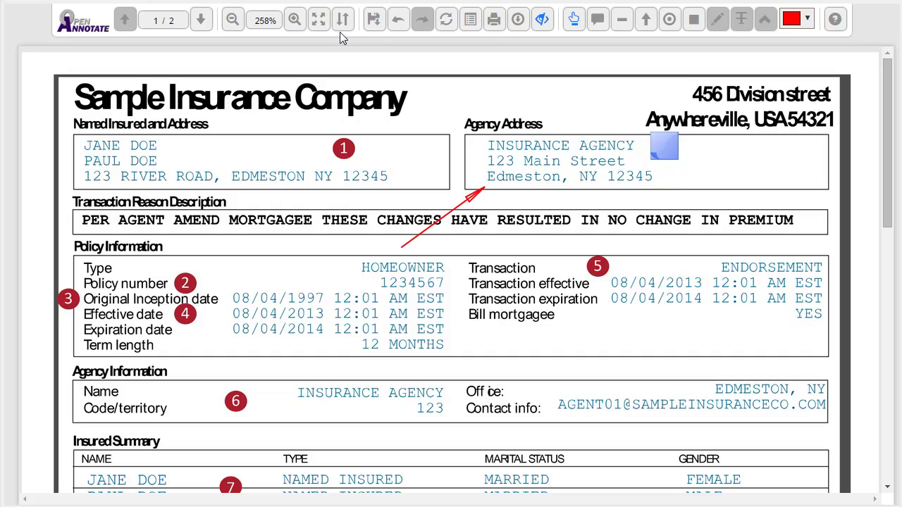
pyautogui.click(376, 19)
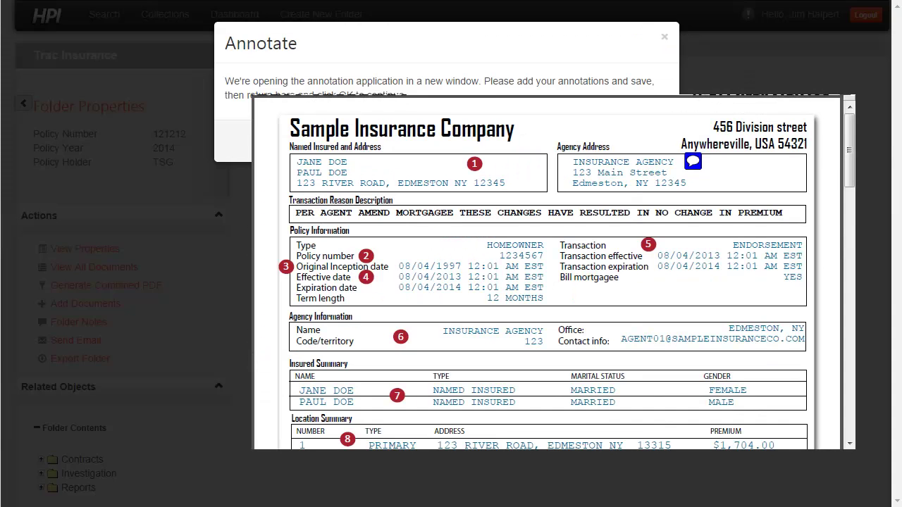
# Step: Close the Annotate dialog and submit the second HPI User Review Task as completed
pyautogui.click(665, 37)
pyautogui.click(276, 116)
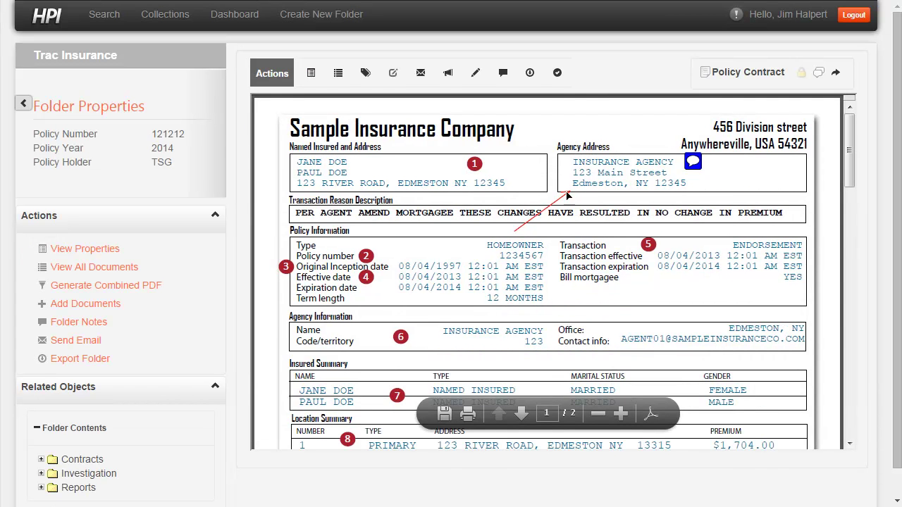
pyautogui.click(562, 73)
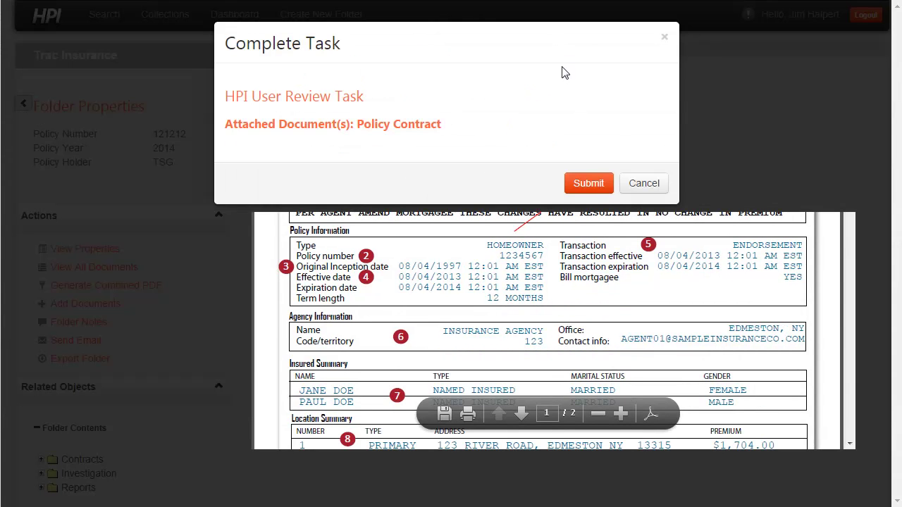
pyautogui.click(587, 184)
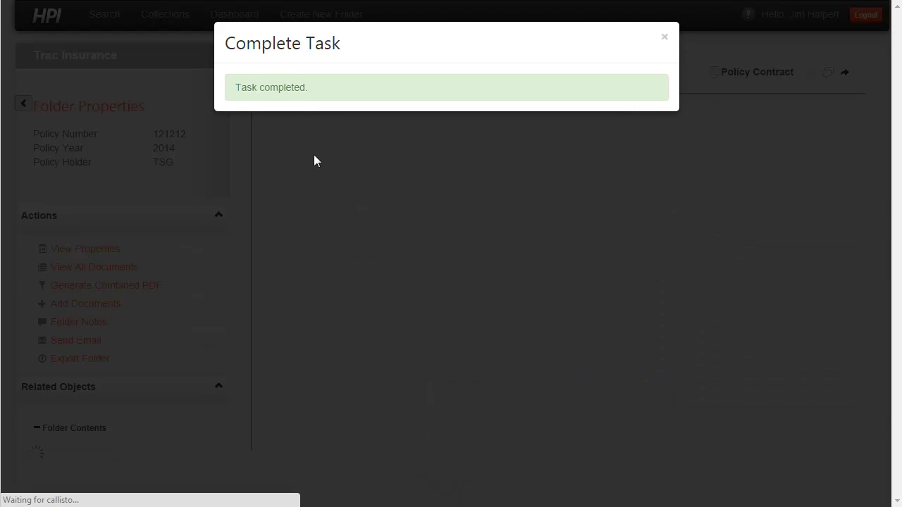